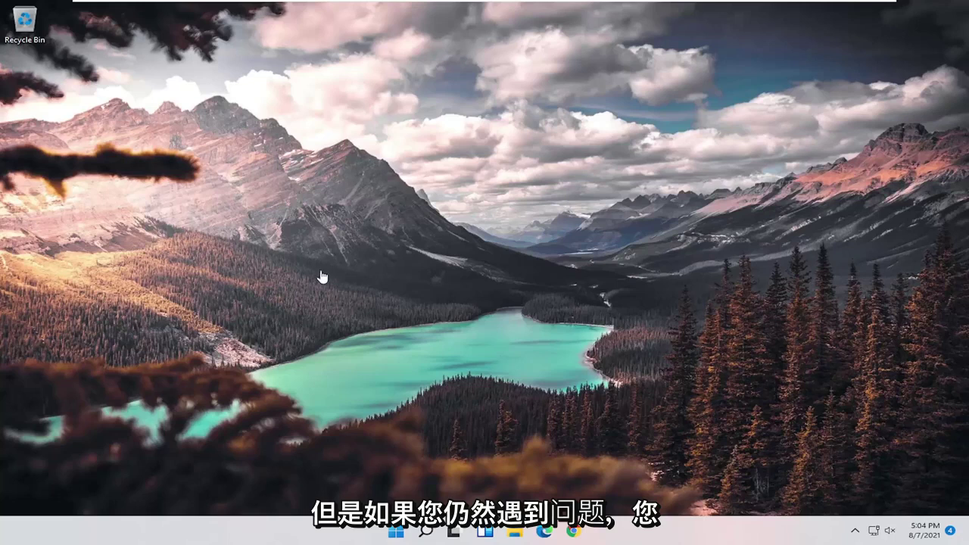
- Launch Device Manager from search, centre it, and expand Universal Serial Bus controllers
left_click(426, 530)
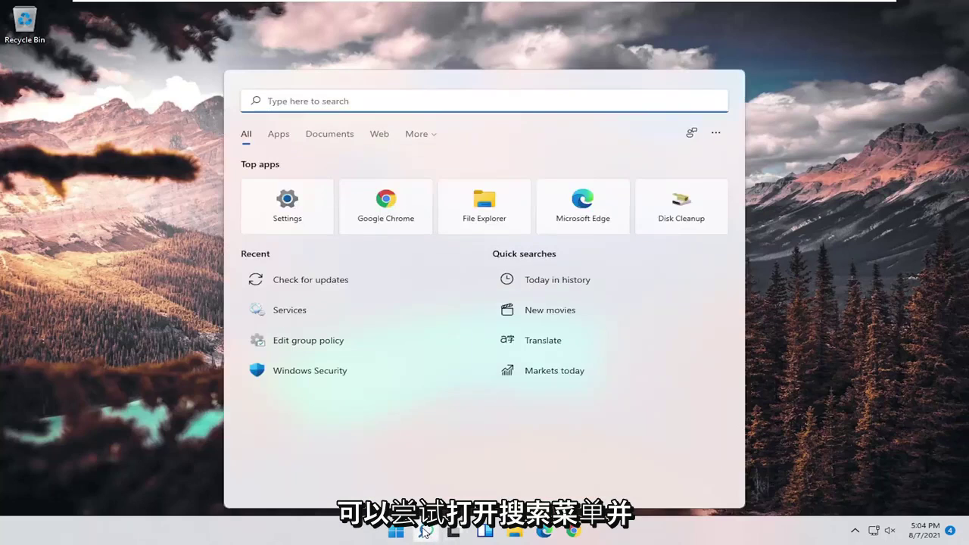
type("device manag")
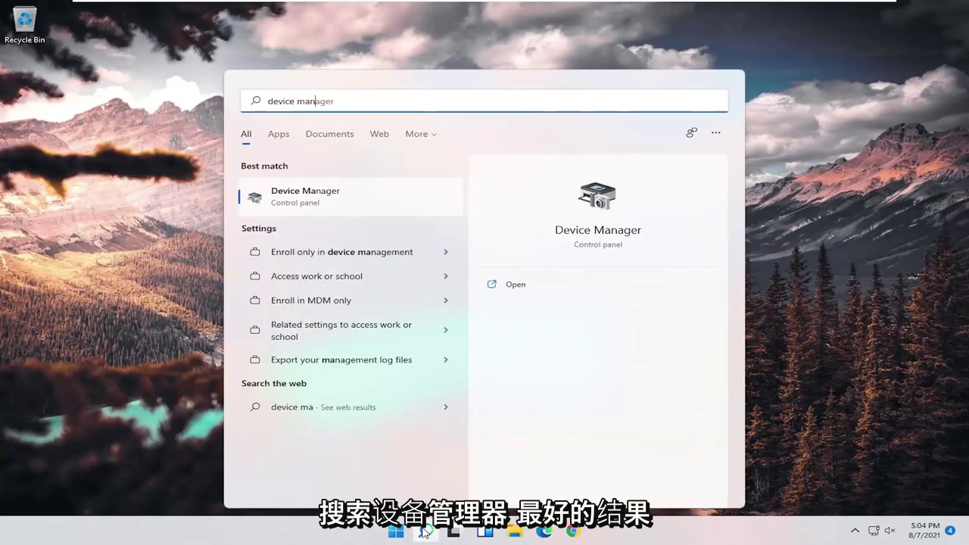
type("er")
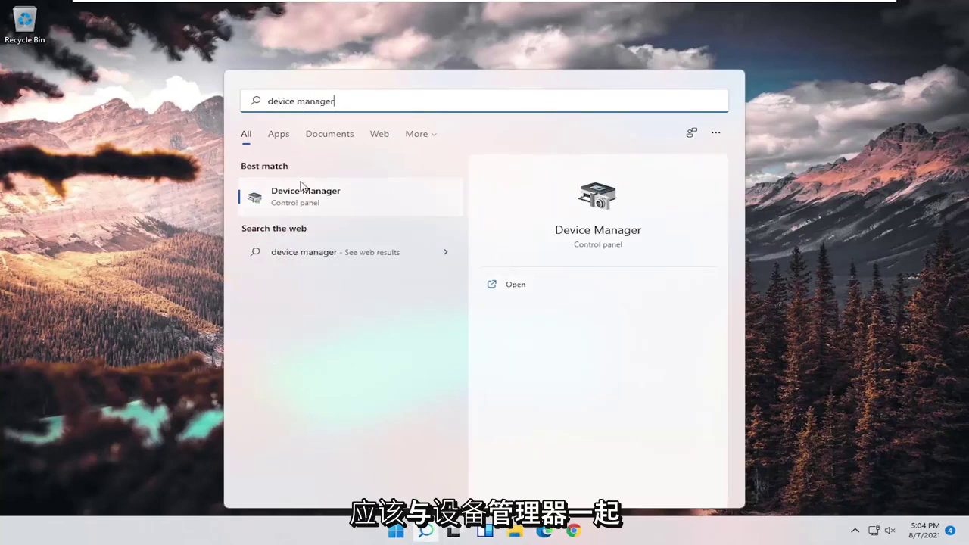
left_click(310, 201)
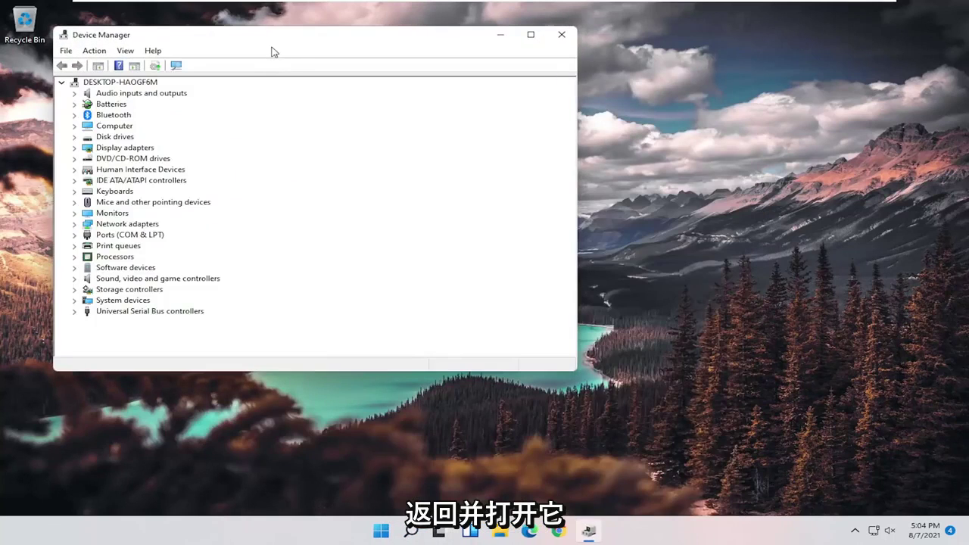
left_click_drag(271, 45, 419, 71)
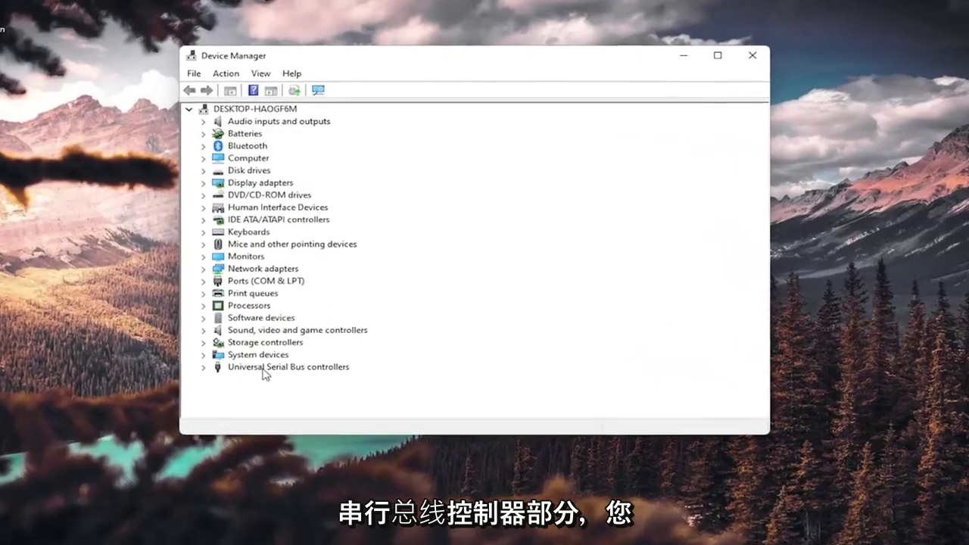
double_click(276, 340)
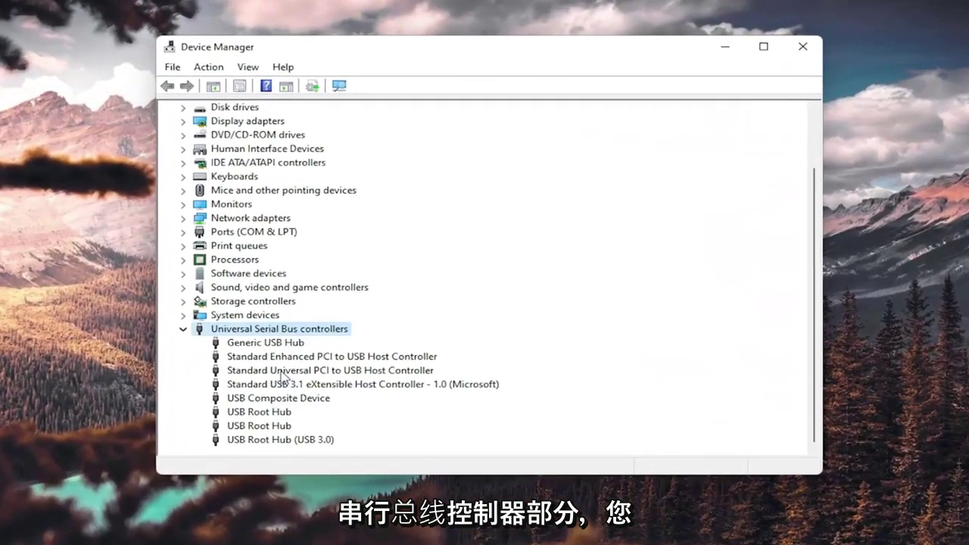
- Reinstall the Generic USB Hub driver by picking Generic USB Hub from the computer's driver list
right_click(250, 347)
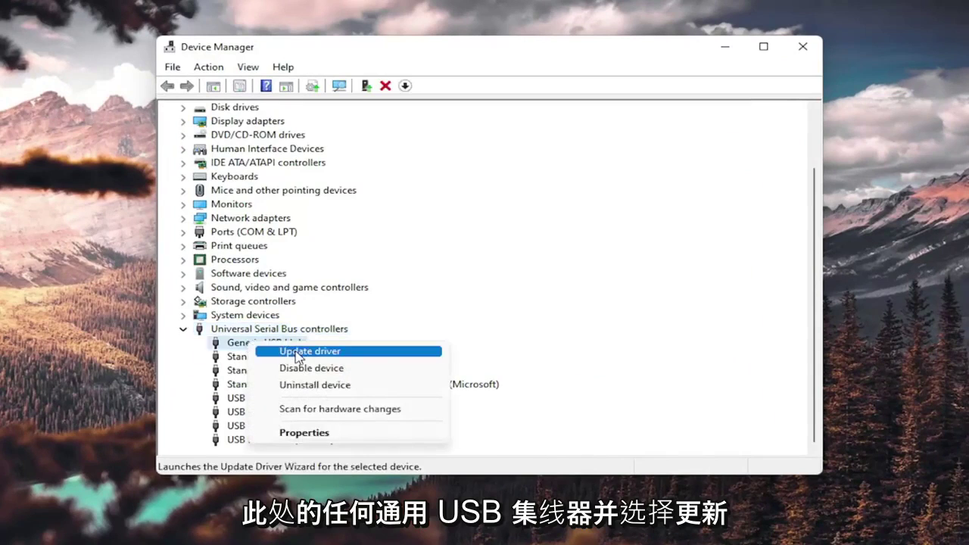
left_click(282, 350)
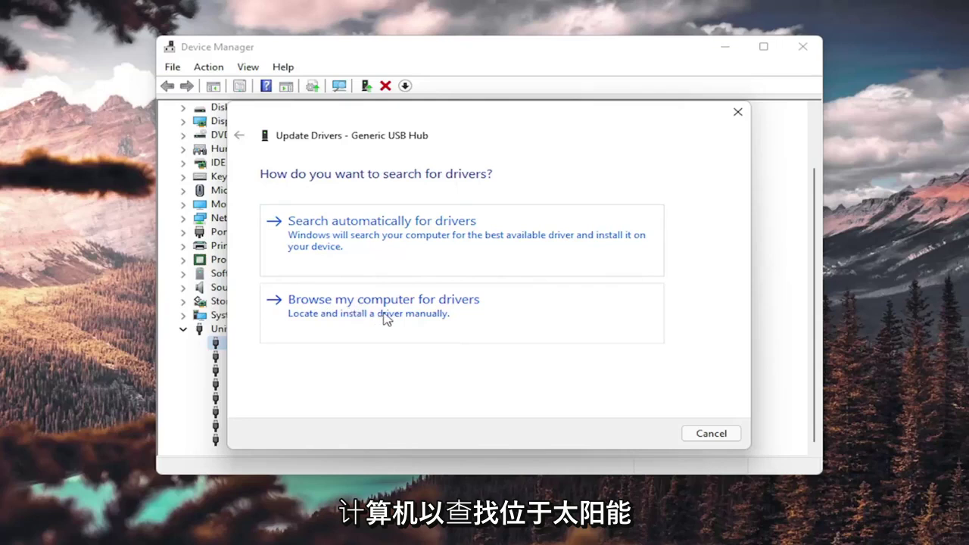
left_click(430, 316)
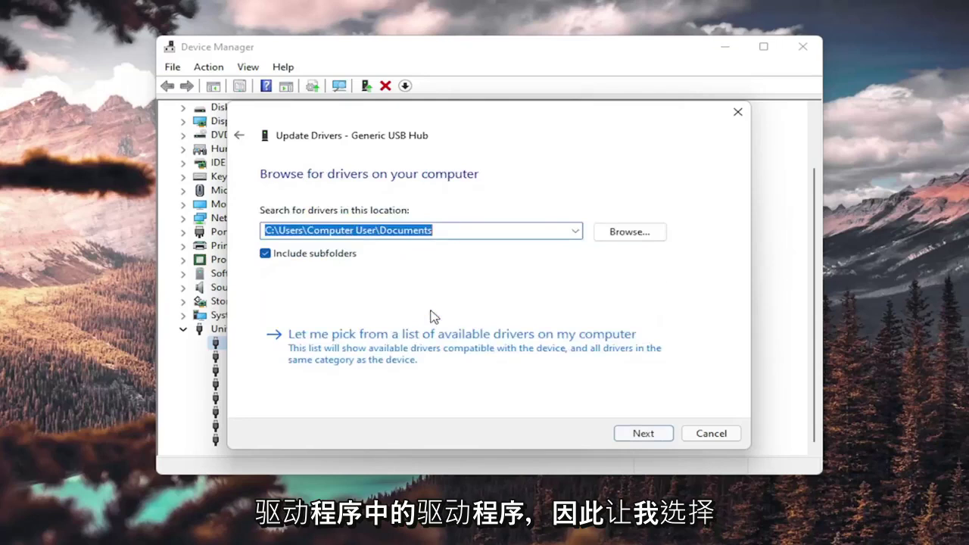
left_click(341, 348)
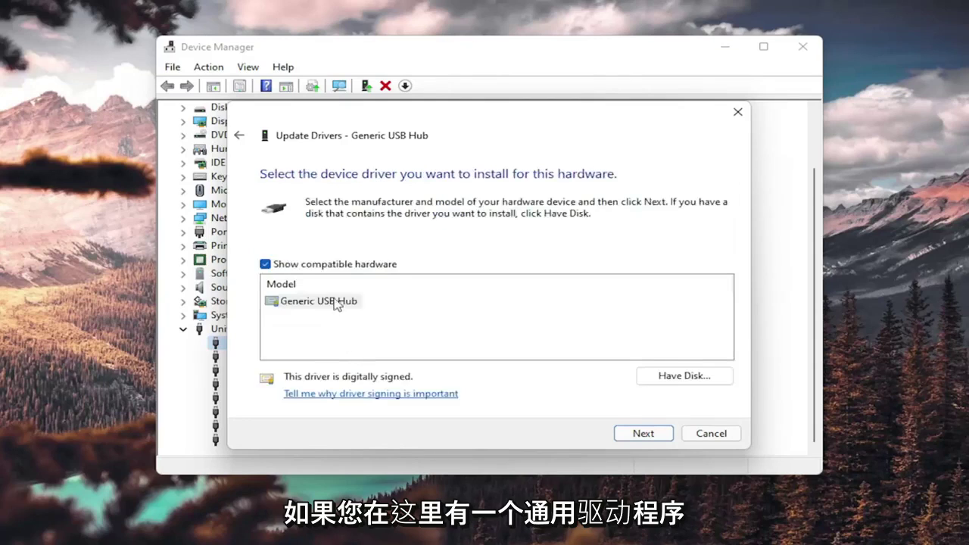
left_click(314, 301)
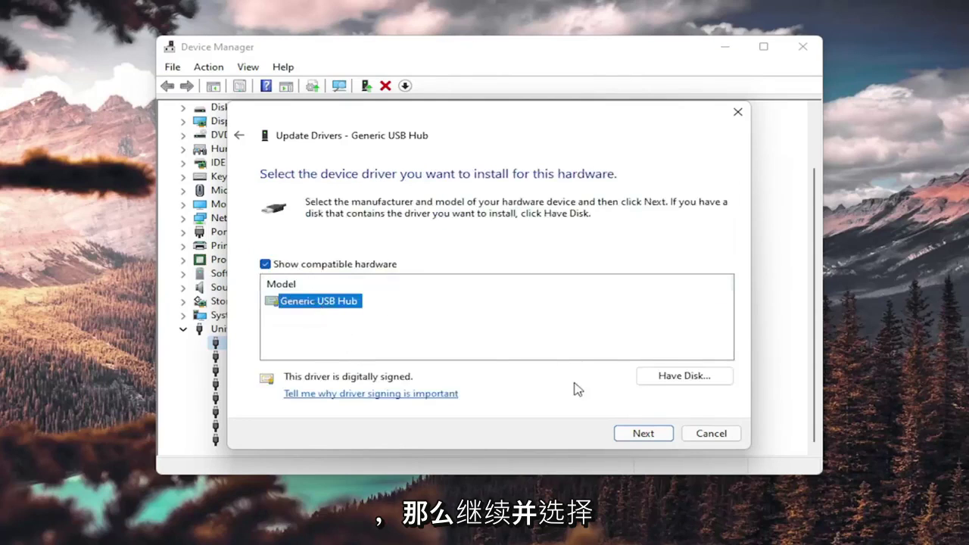
left_click(640, 433)
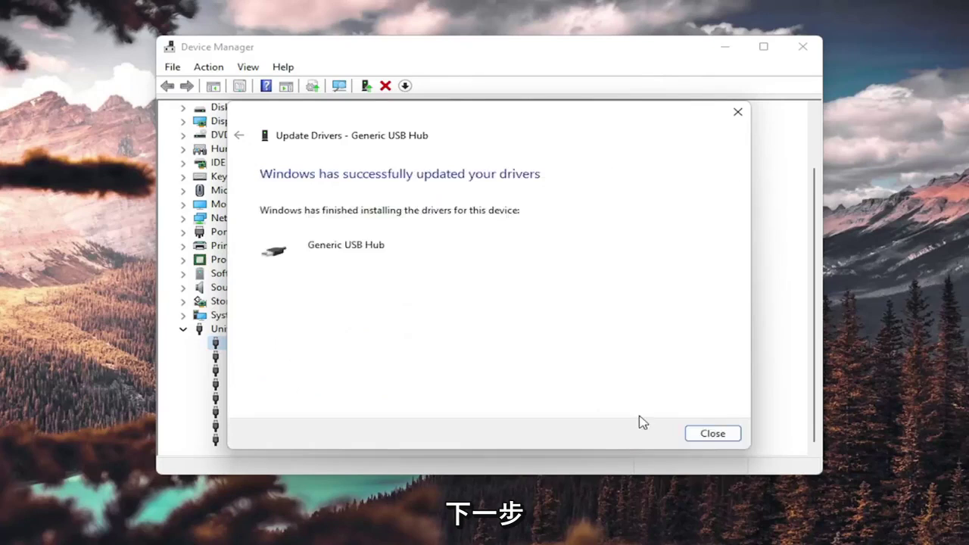
- Uninstall the Generic USB Hub device, then close Device Manager
left_click(712, 433)
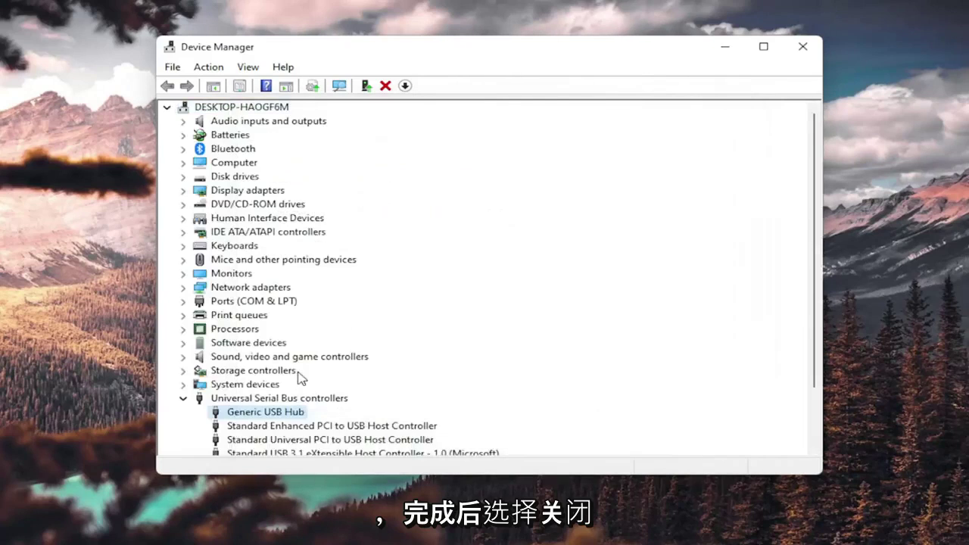
scroll(296, 374, "down", 2)
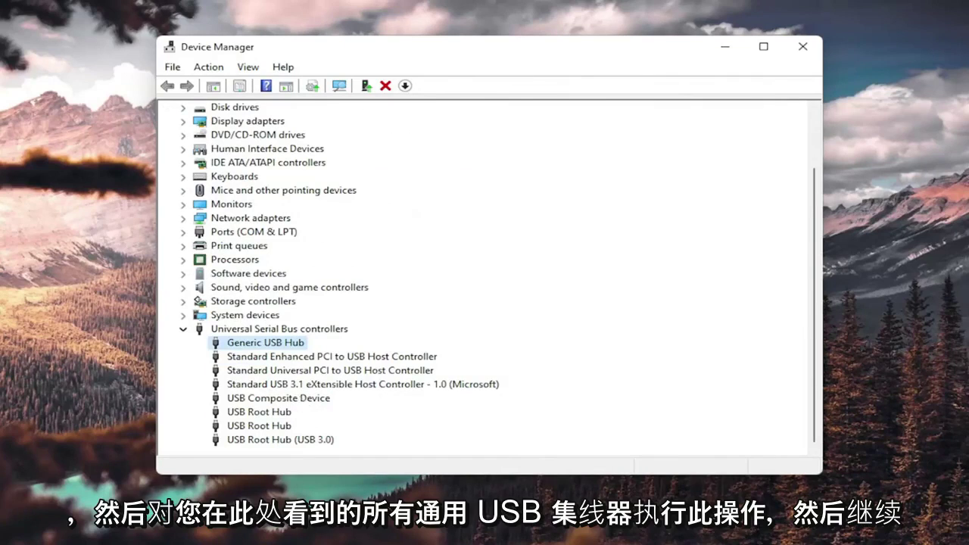
right_click(269, 346)
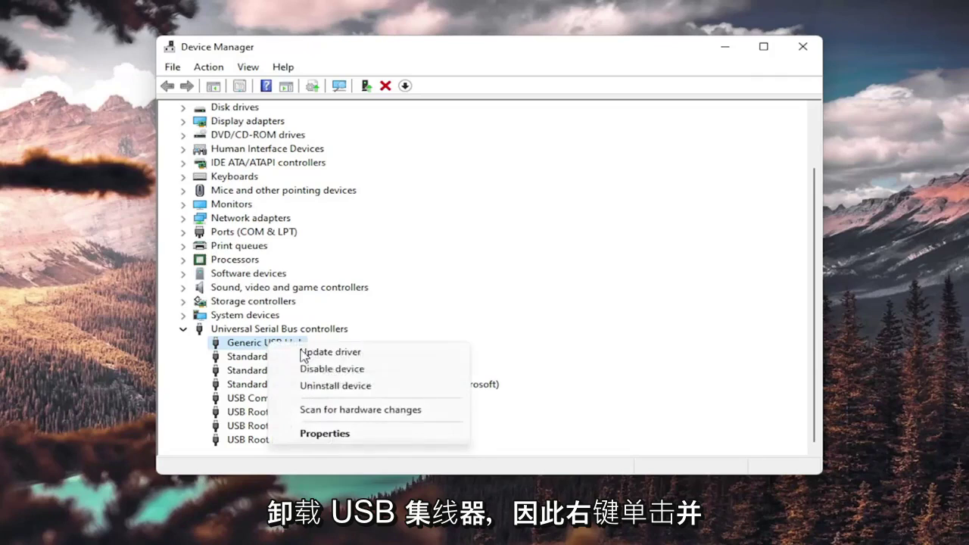
left_click(318, 385)
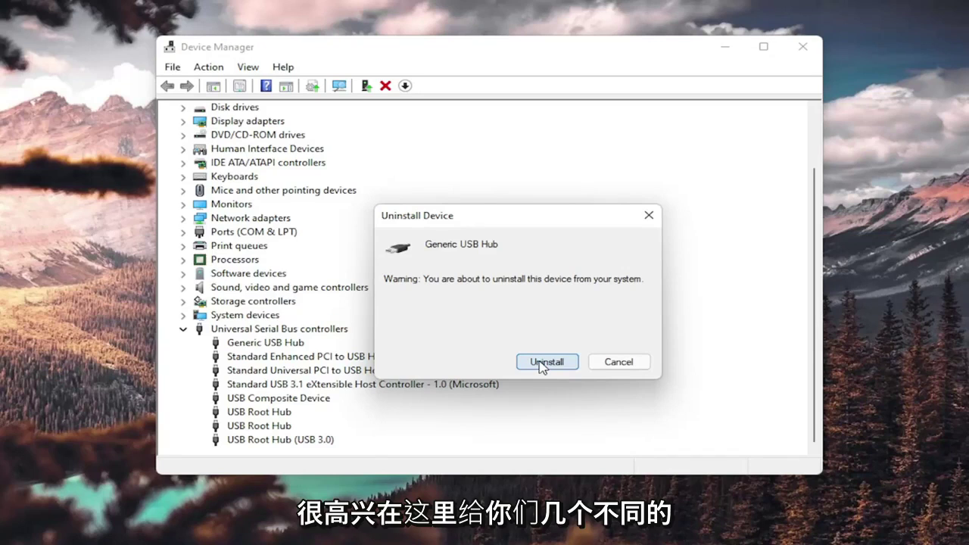
left_click(620, 363)
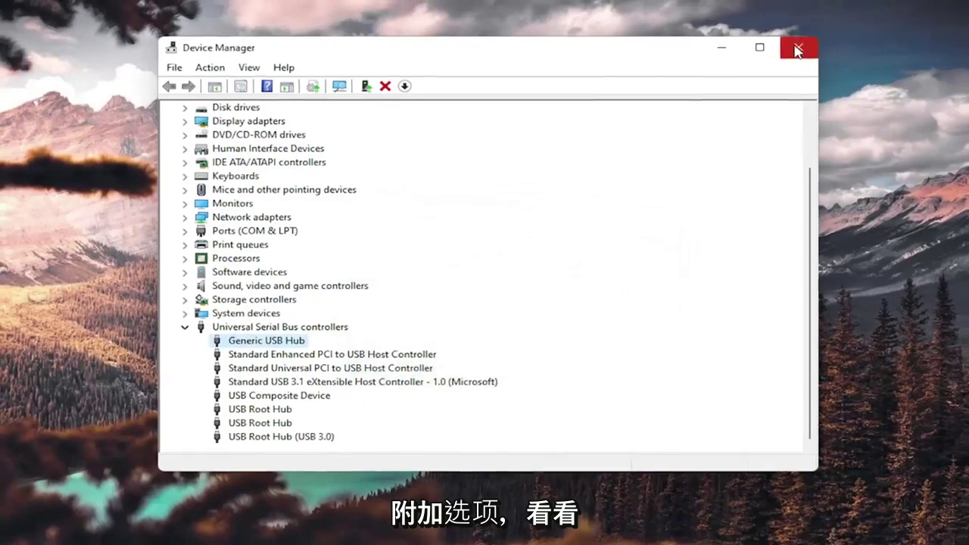
left_click(796, 49)
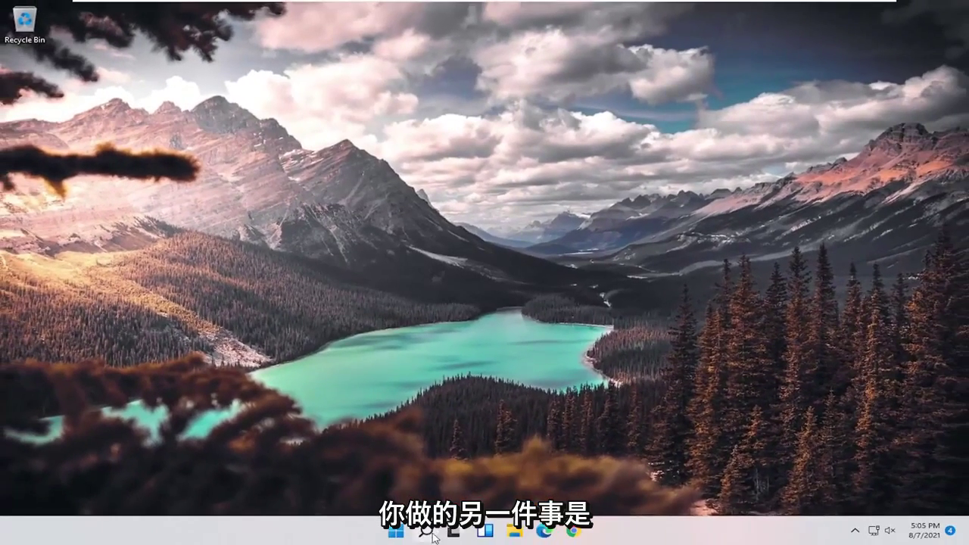
- Find Command Prompt with 'cmd' and launch it as administrator, approving the UAC prompt
left_click(427, 532)
type("cmd")
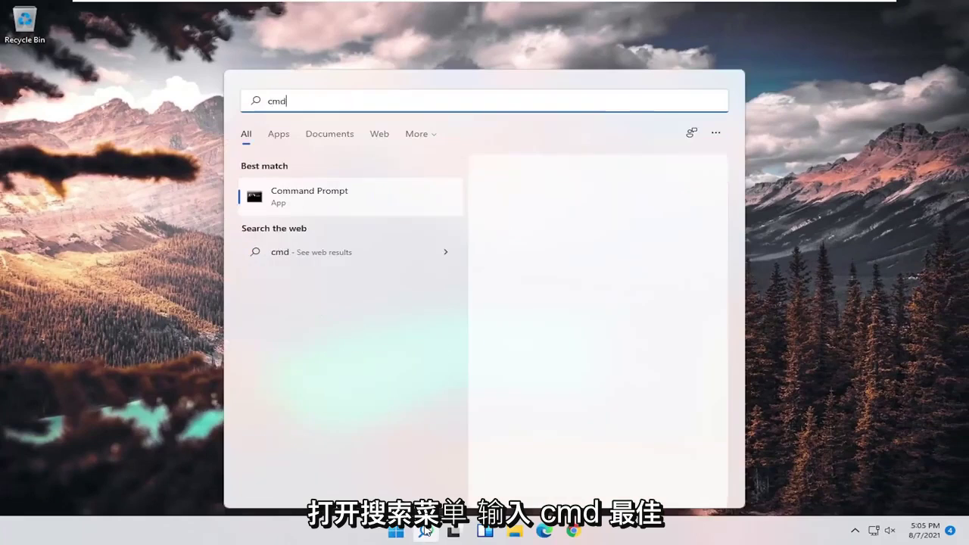
right_click(299, 196)
left_click(346, 209)
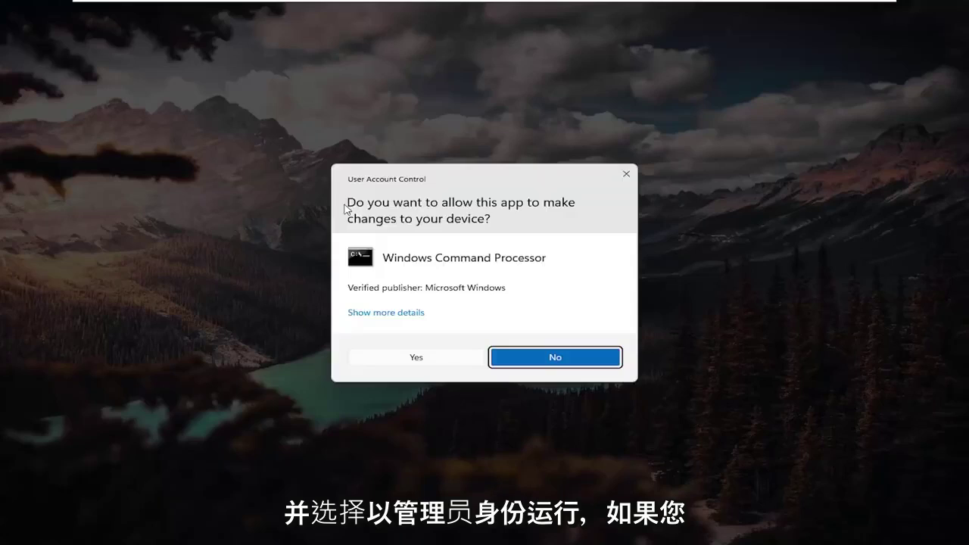
left_click(411, 359)
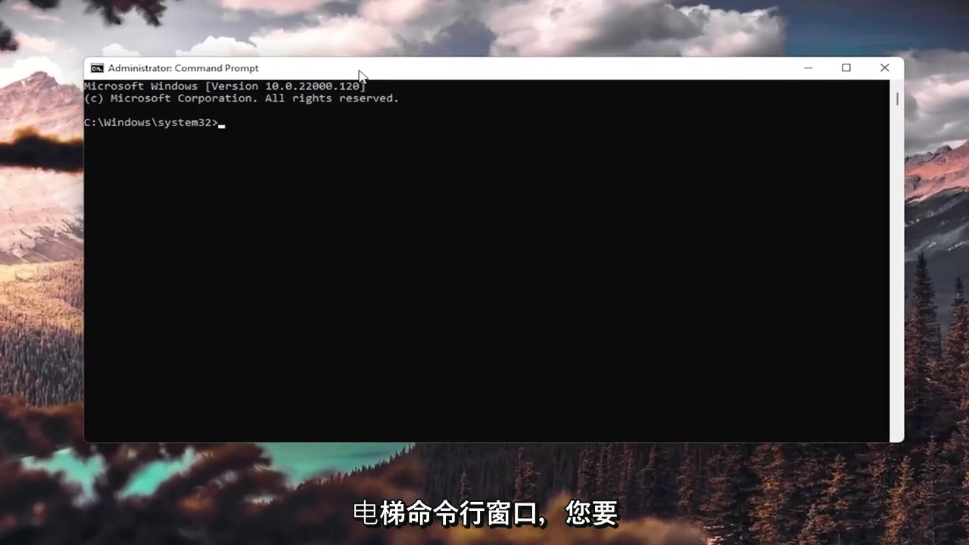
- Run 'sfc /scannow' in the administrator Command Prompt
type("sfc ")
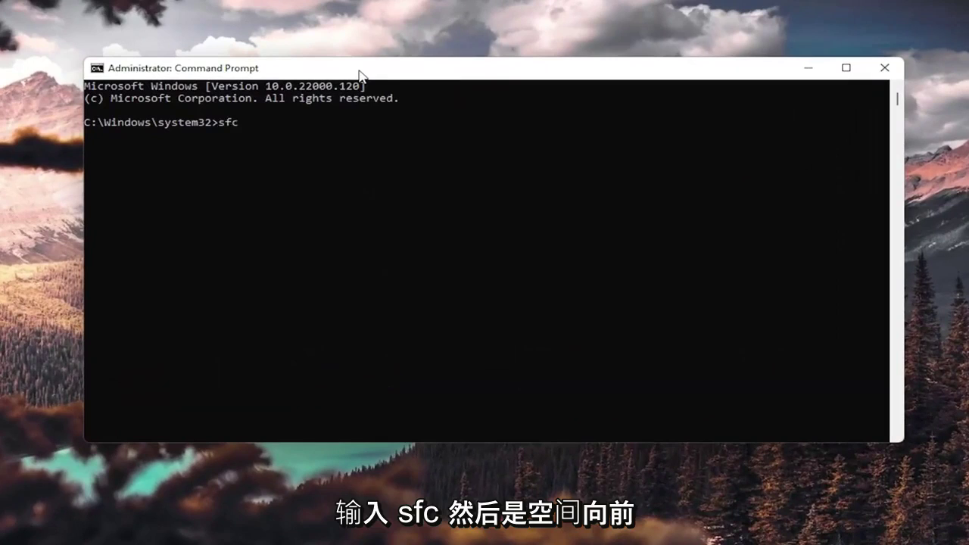
type("/scan")
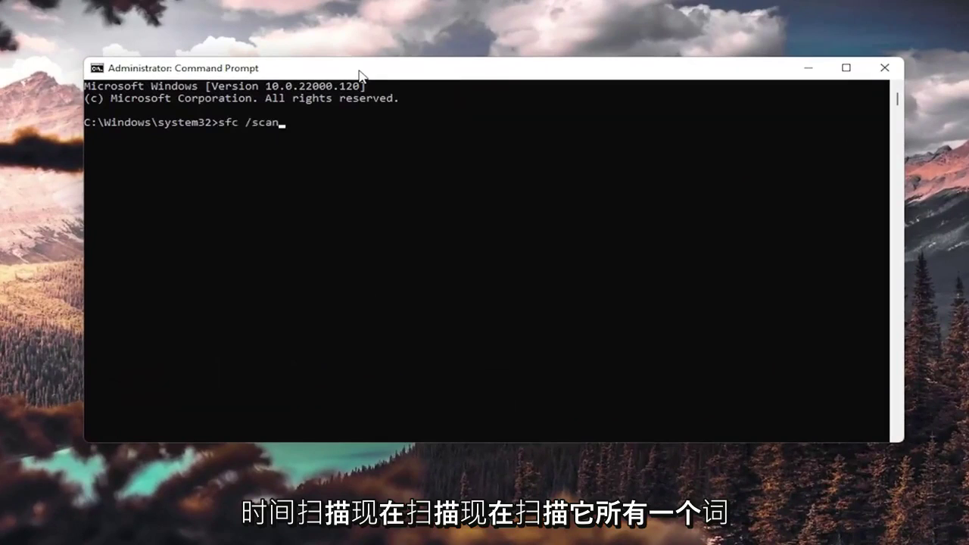
type("now")
left_click(304, 126)
key("Return")
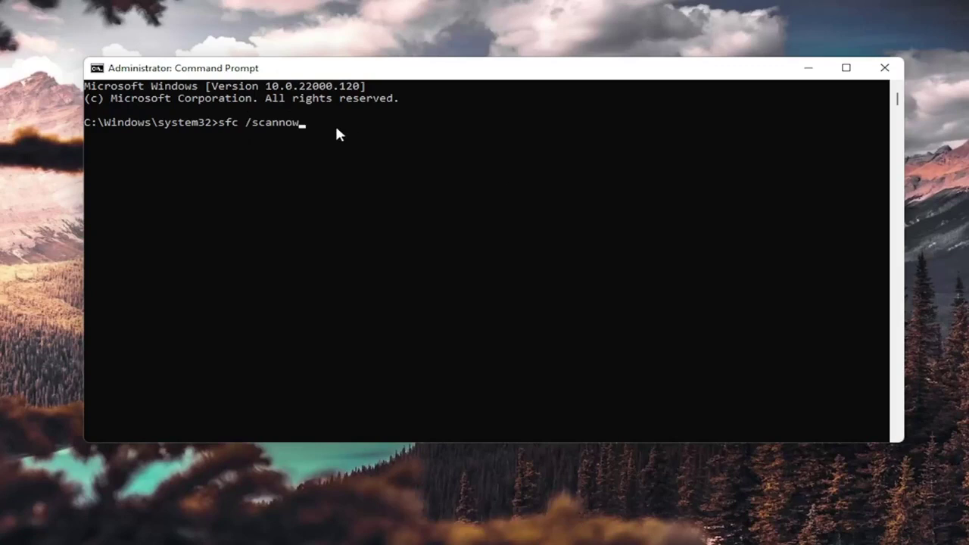
key("Return")
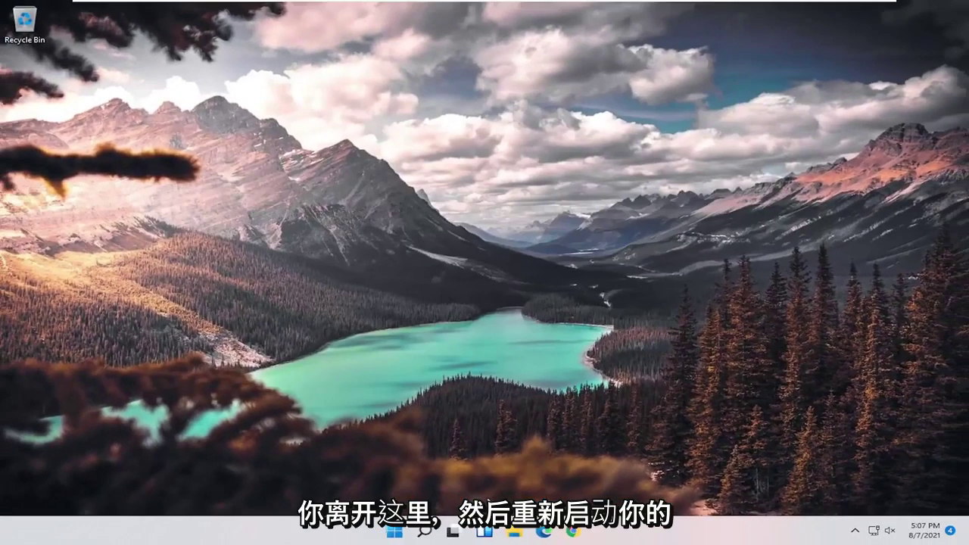
- Bring up the Start quick-access menu for shutdown and restart options
right_click(395, 531)
mouse_move(384, 482)
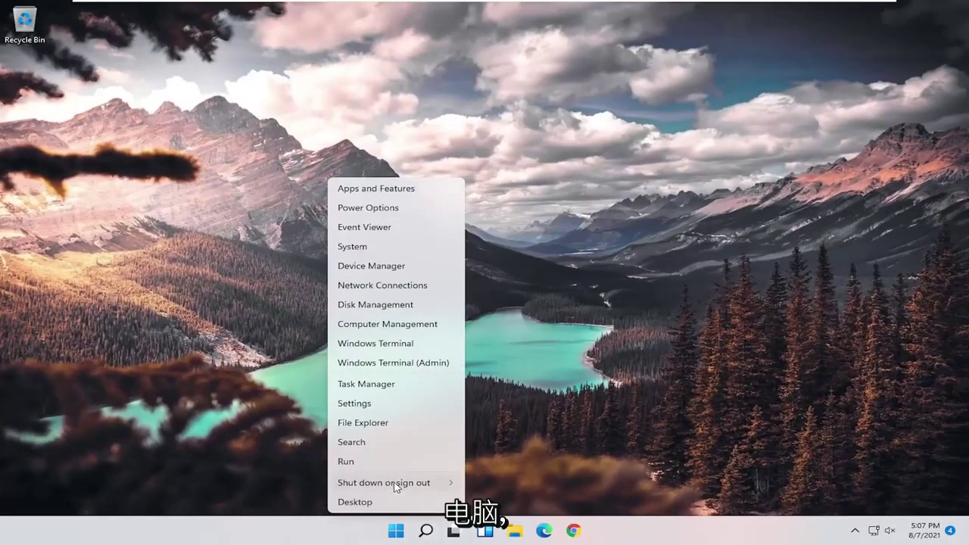